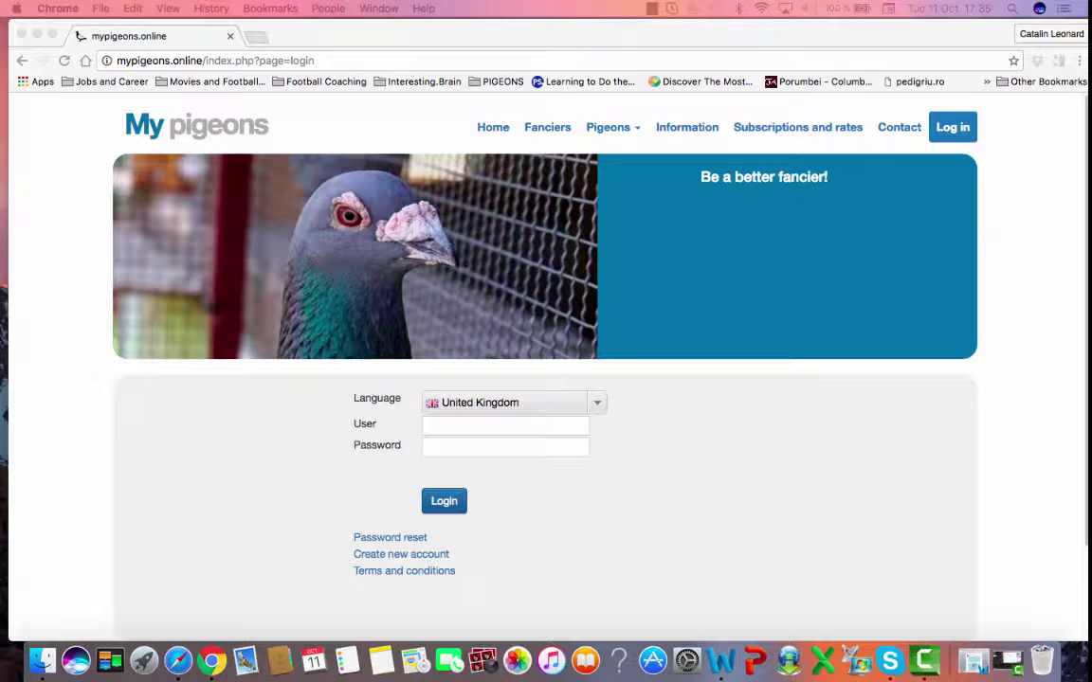
Step: Log into the My Pigeons demo account to reach the breeder dashboard
click(920, 436)
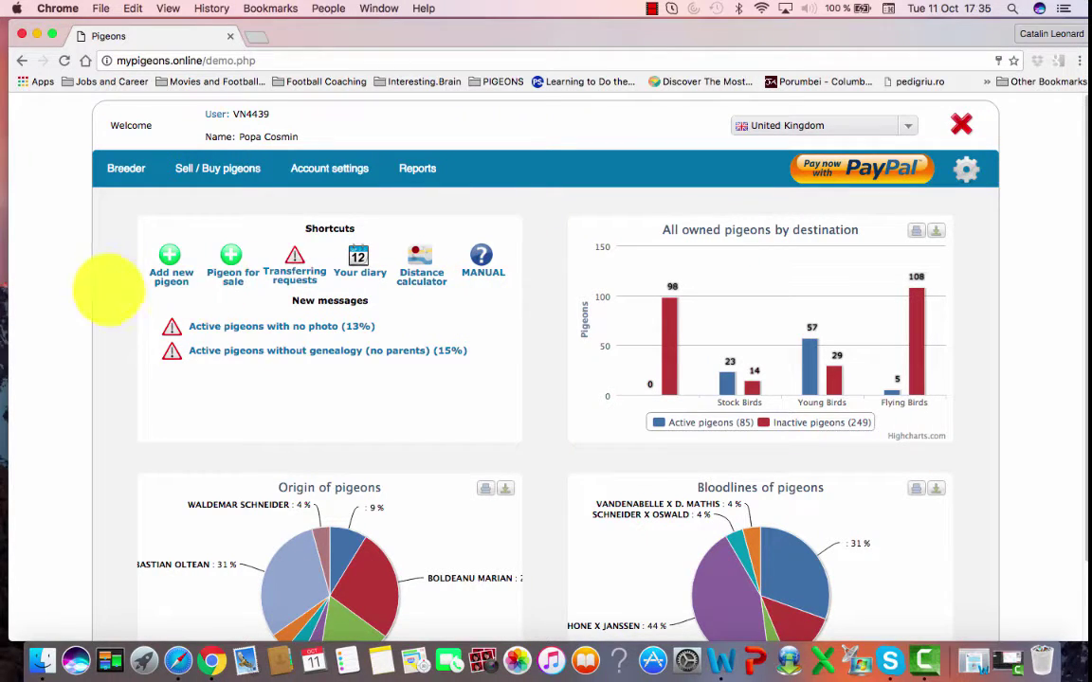
mouse_move(121, 170)
click(118, 200)
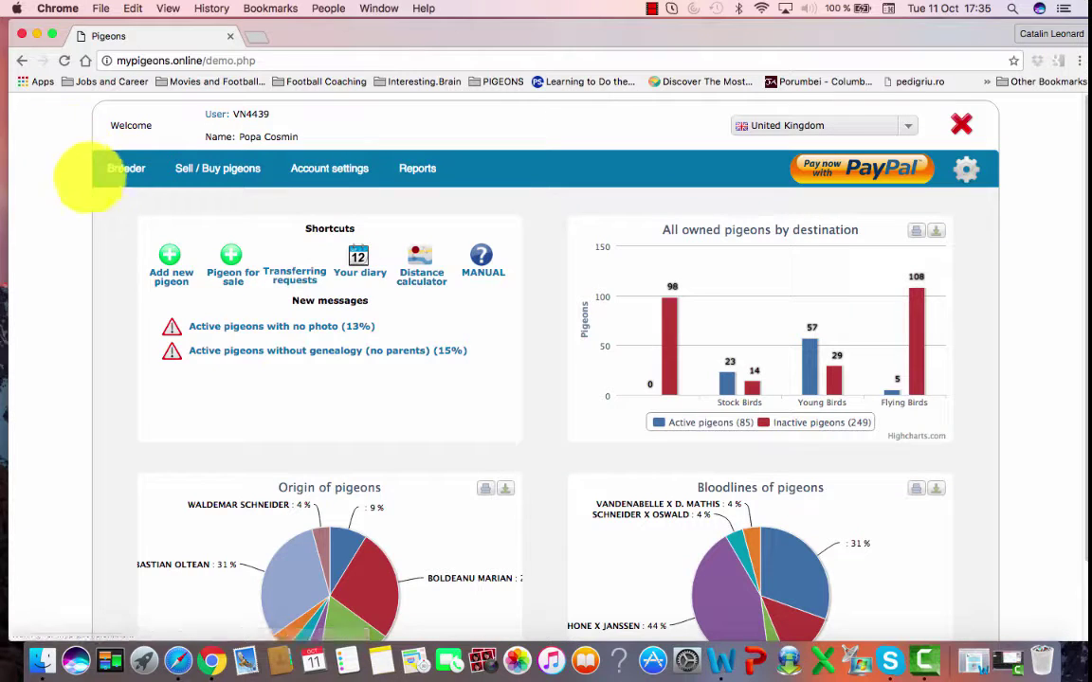
mouse_move(104, 173)
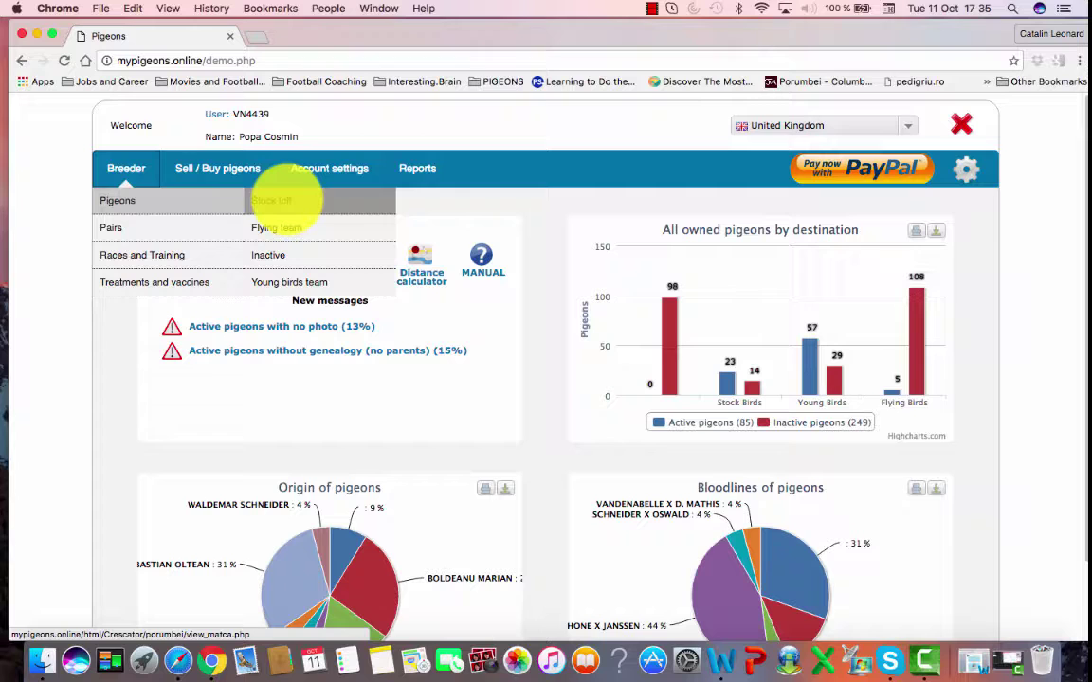
Step: Open the stock loft list and show 50 rows per page so all 23 MATCA 1 birds appear
click(284, 200)
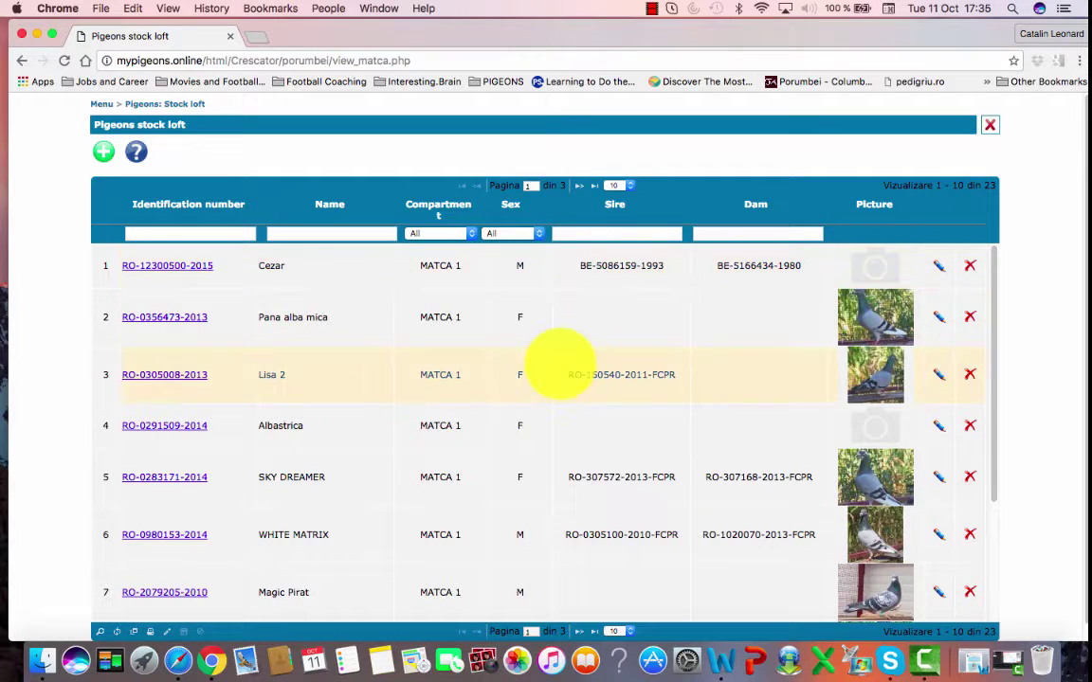
scroll(555, 378, down, 5)
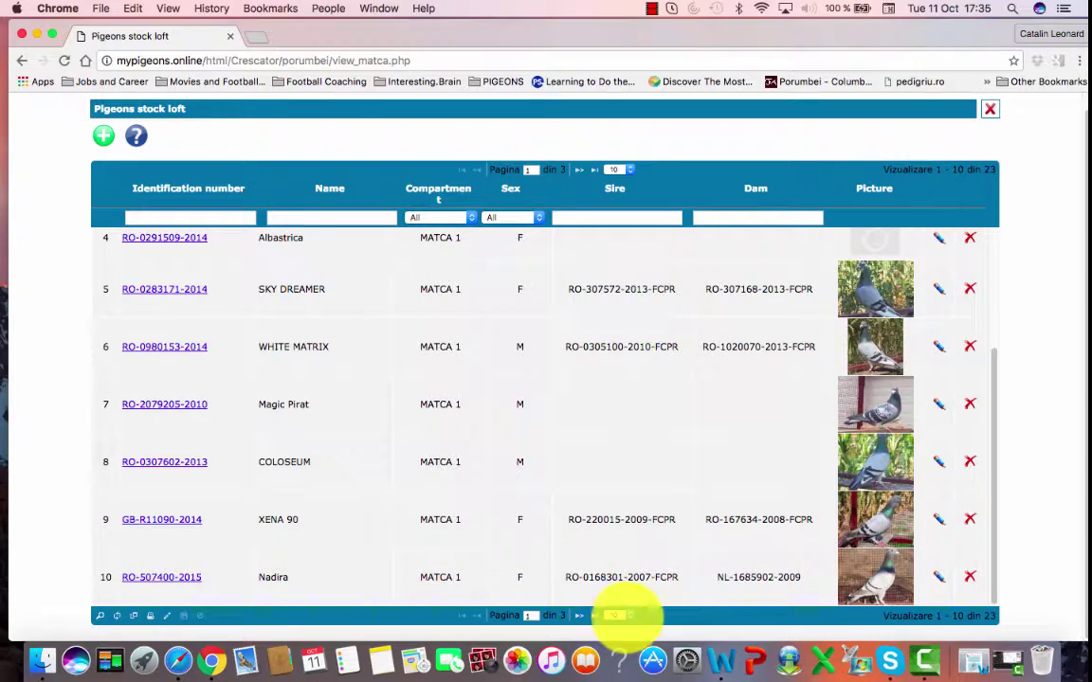
click(616, 613)
click(692, 475)
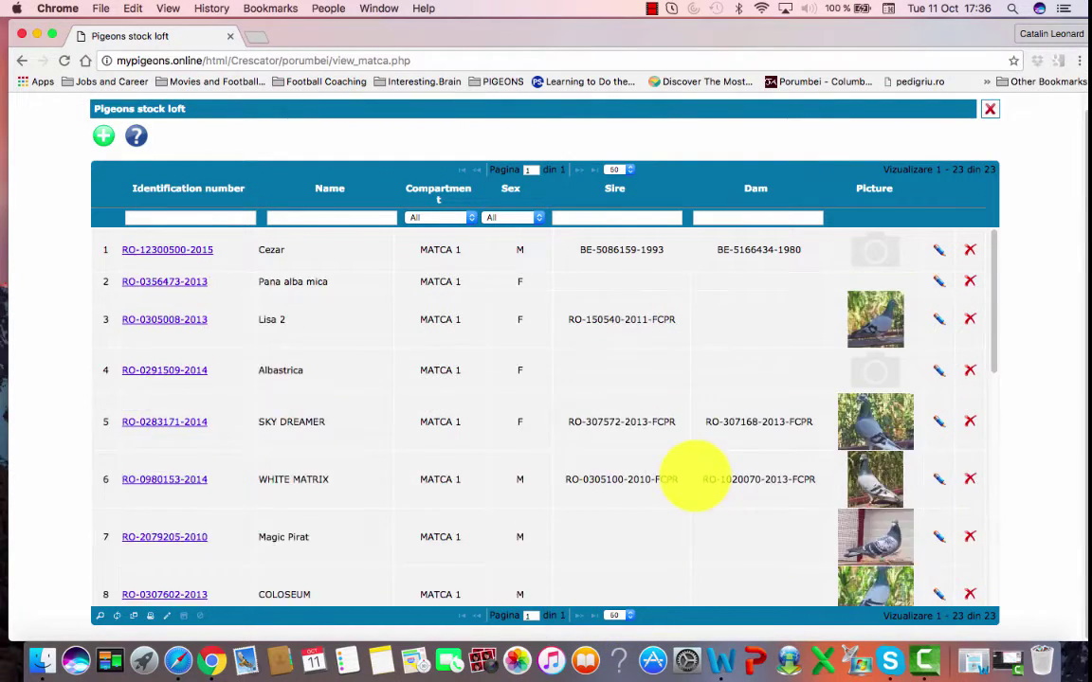
scroll(695, 477, down, 8)
scroll(694, 476, down, 6)
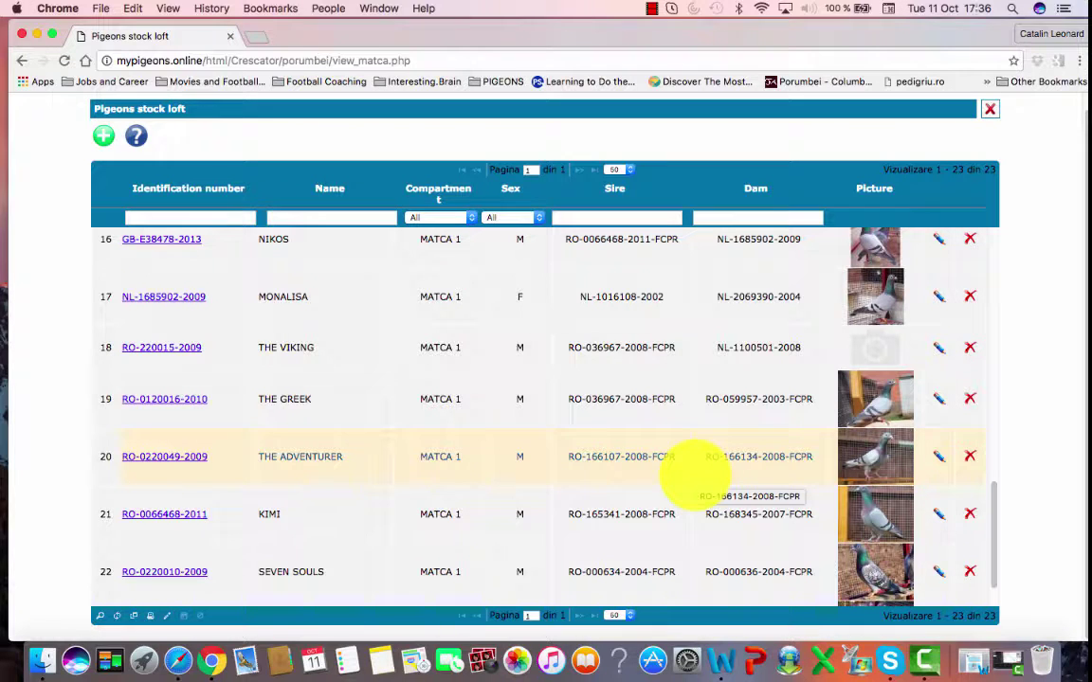
scroll(695, 477, up, 15)
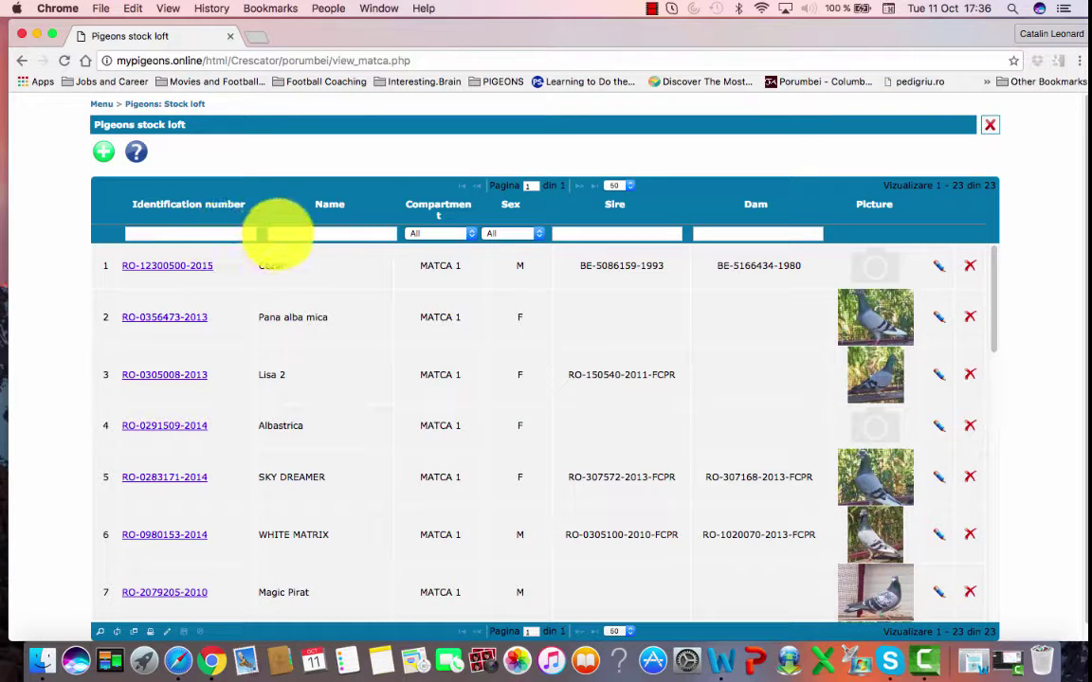
Step: Filter the stock loft by name 'Nad', then by identification number '090', leaving only Nadira
click(214, 236)
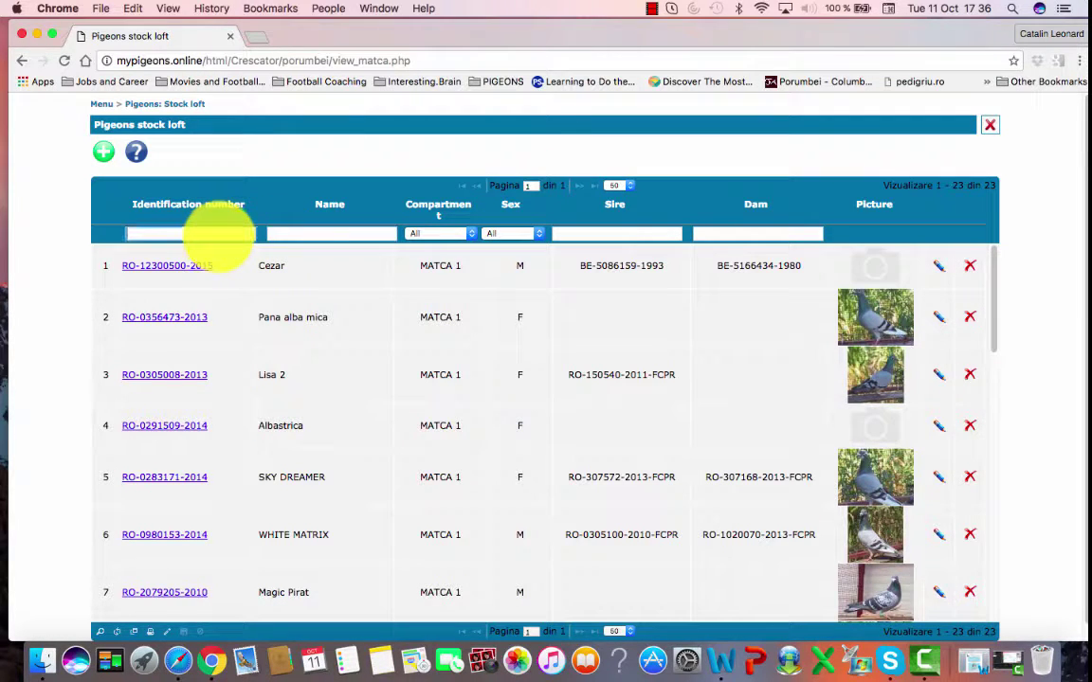
click(332, 234)
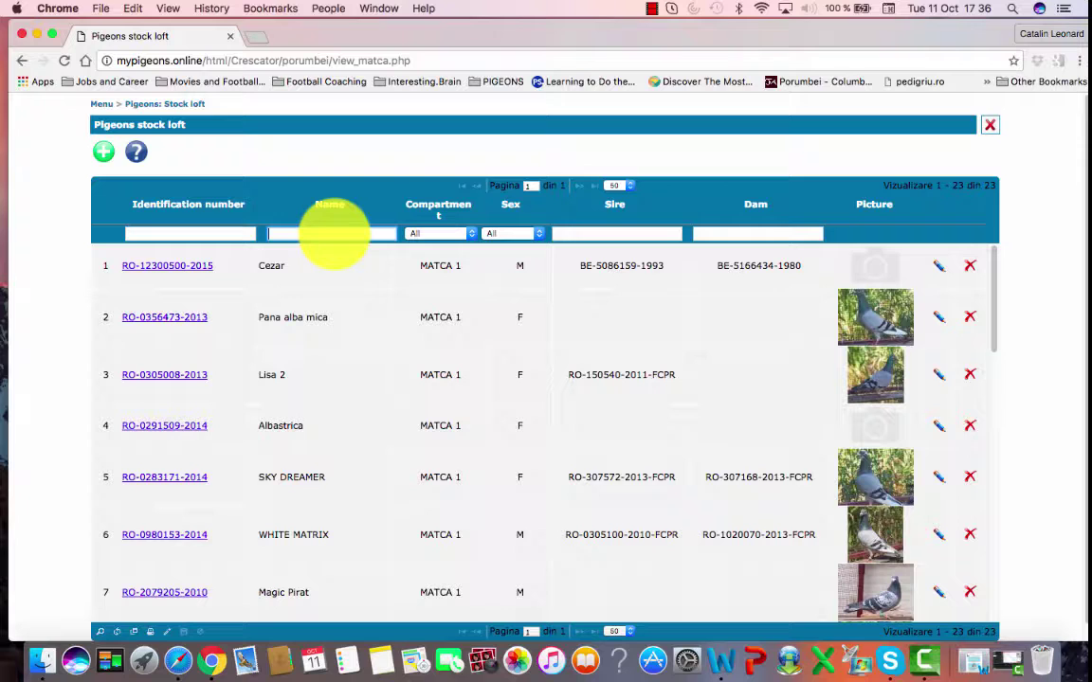
text(N)
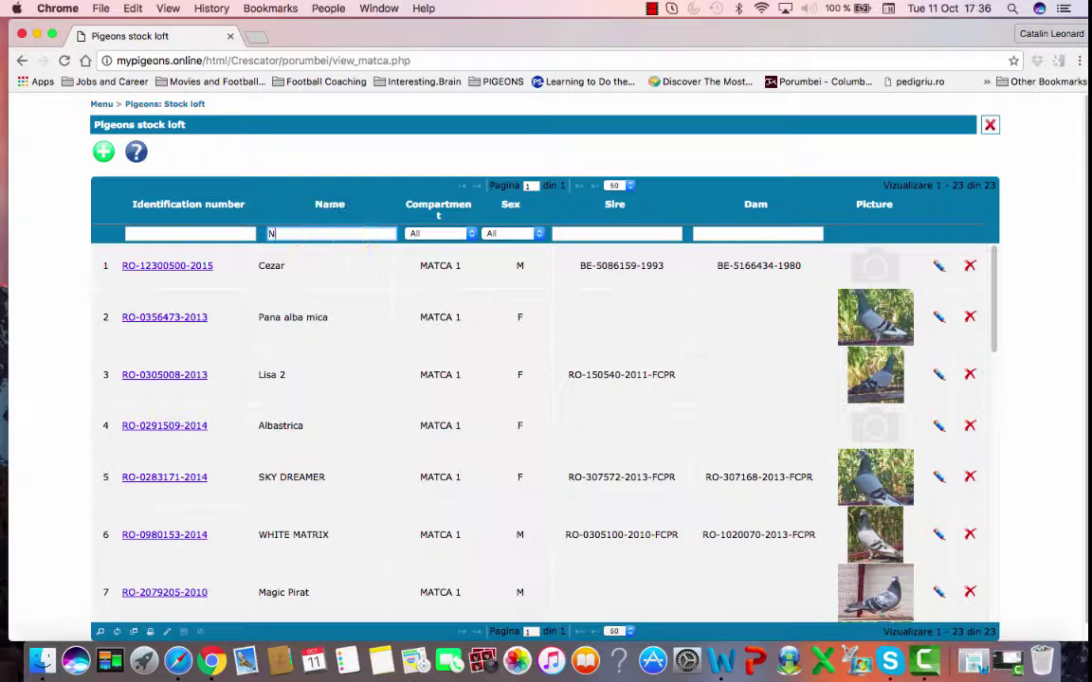
text(ad)
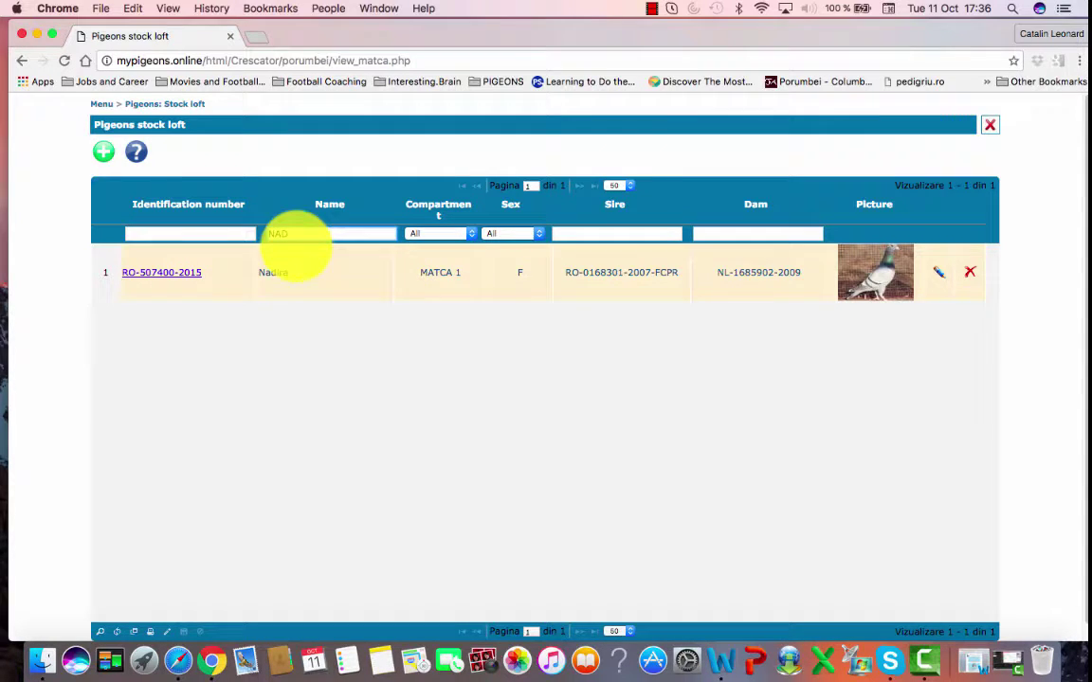
key(BackSpace)
key(BackSpace)
key(BackSpace)
click(231, 235)
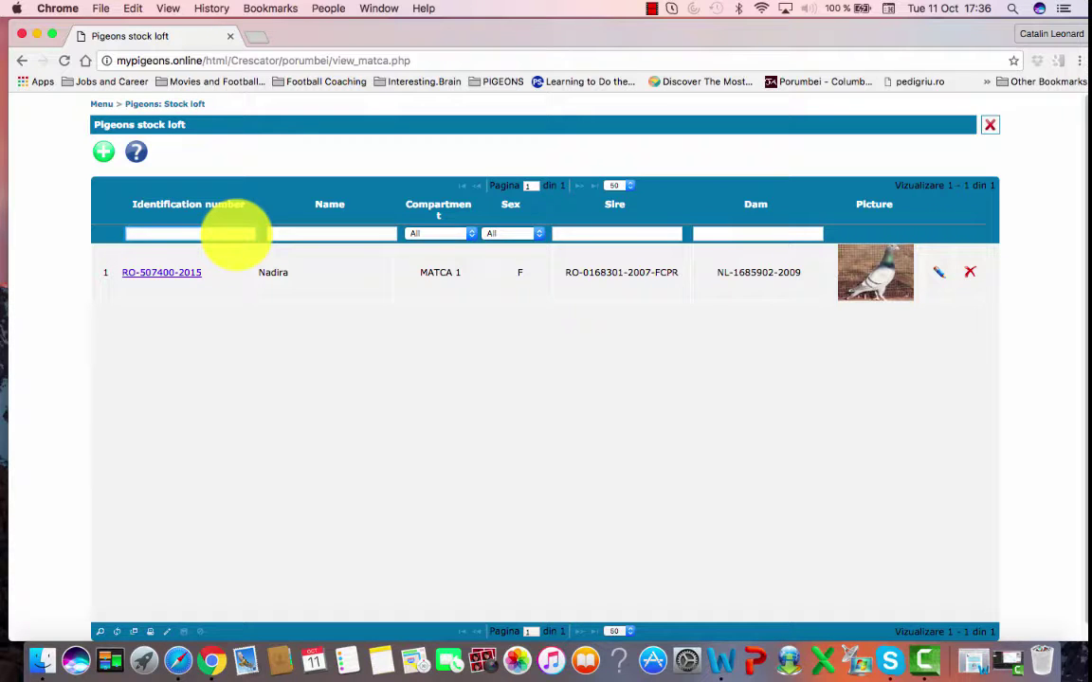
text(090)
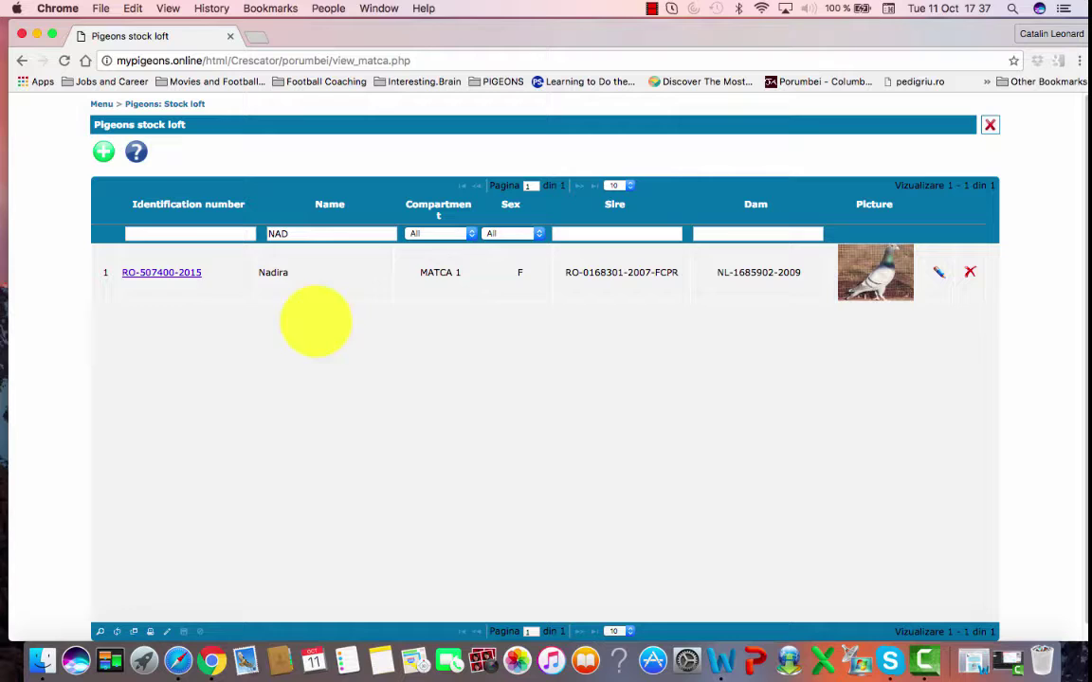
click(186, 273)
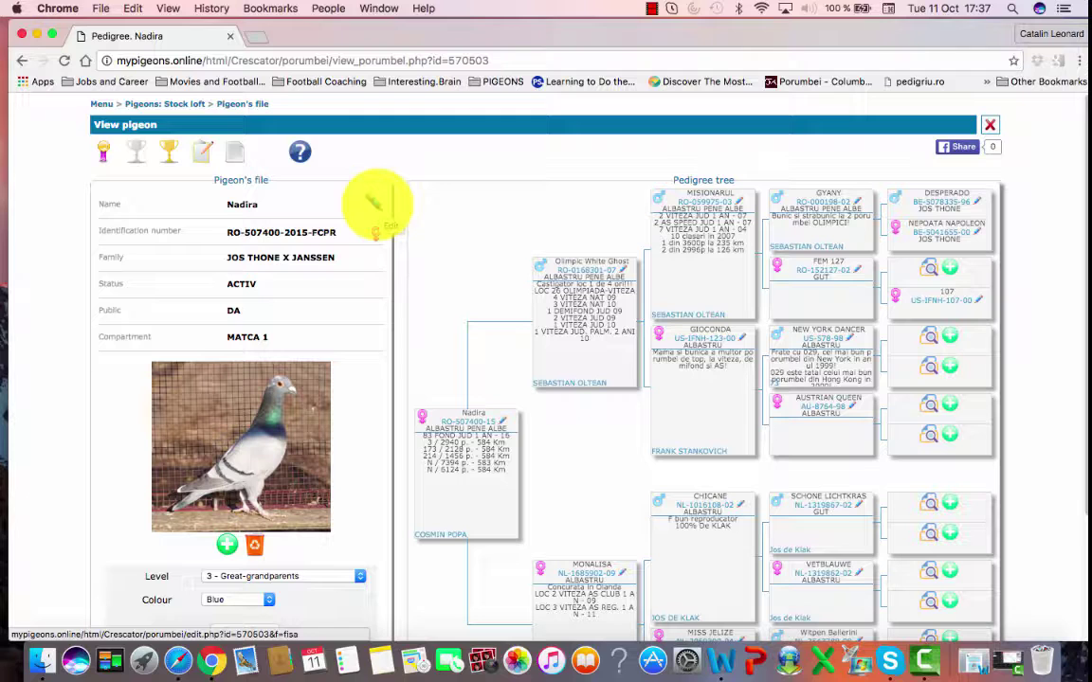
click(375, 202)
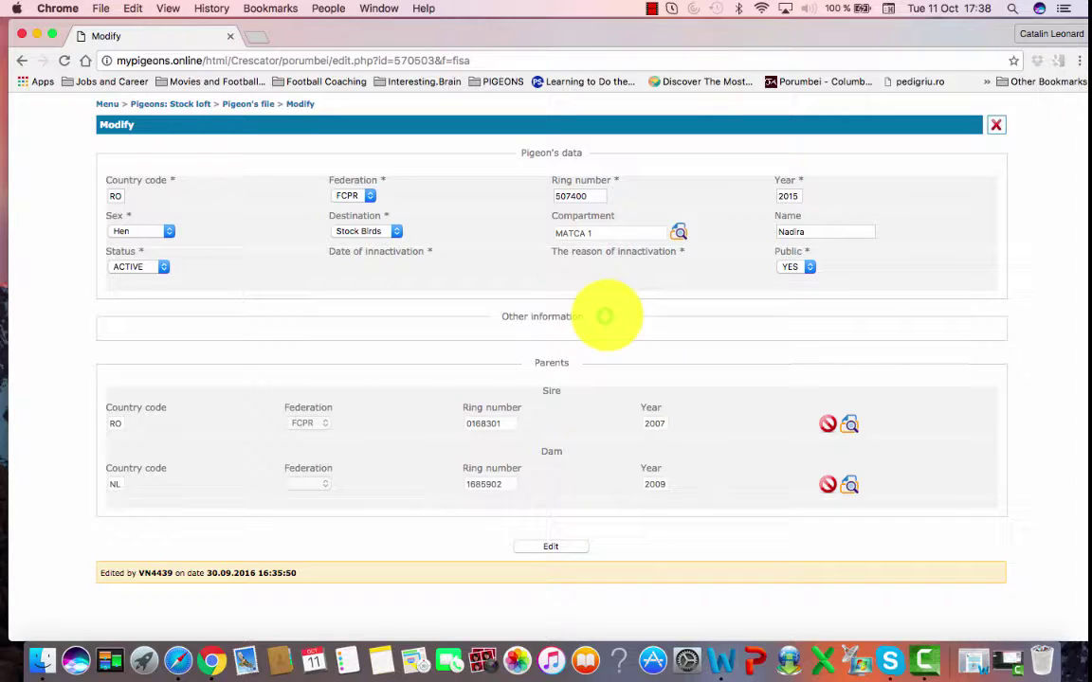
Step: Set Nadira's colour to BLUE BAR under Other information and save her record
click(605, 316)
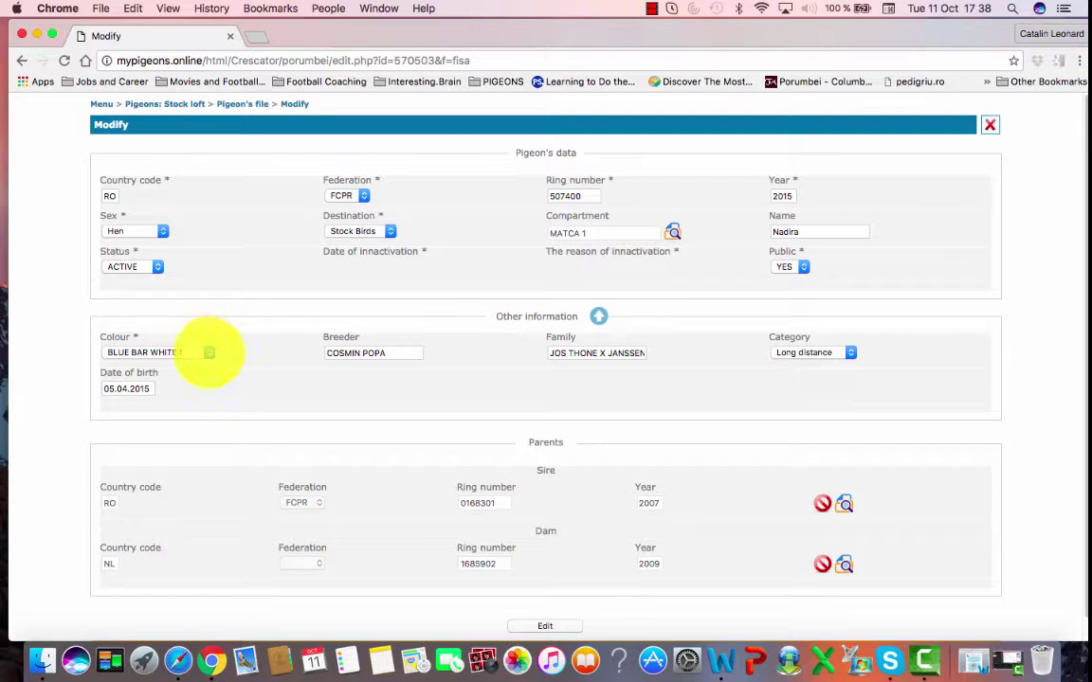
click(207, 351)
click(176, 338)
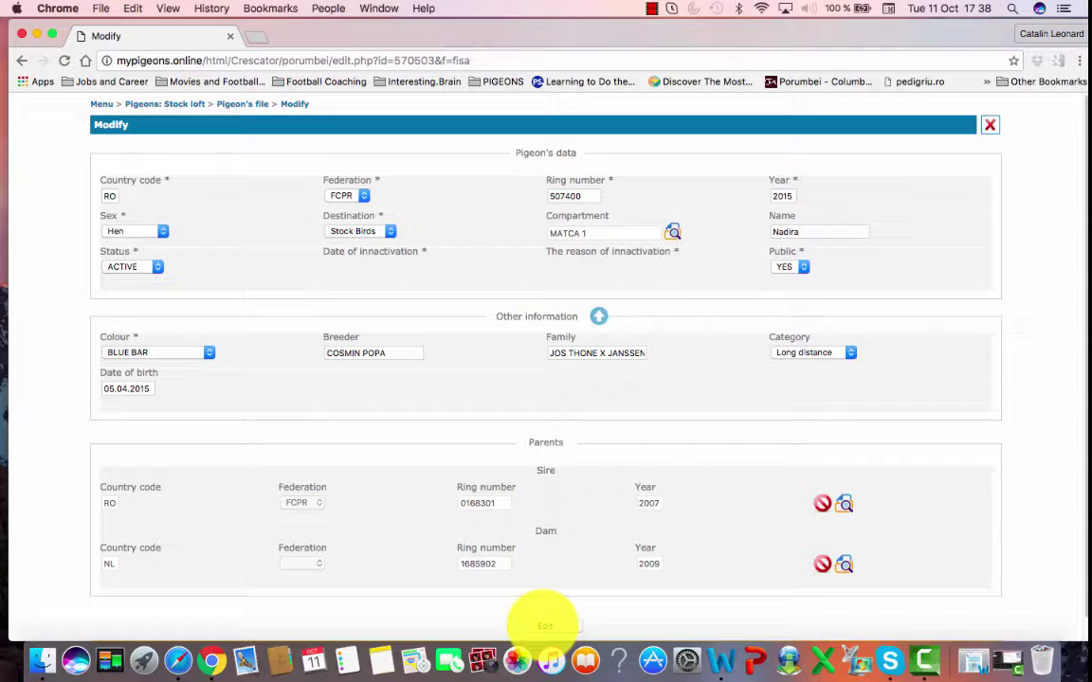
click(545, 626)
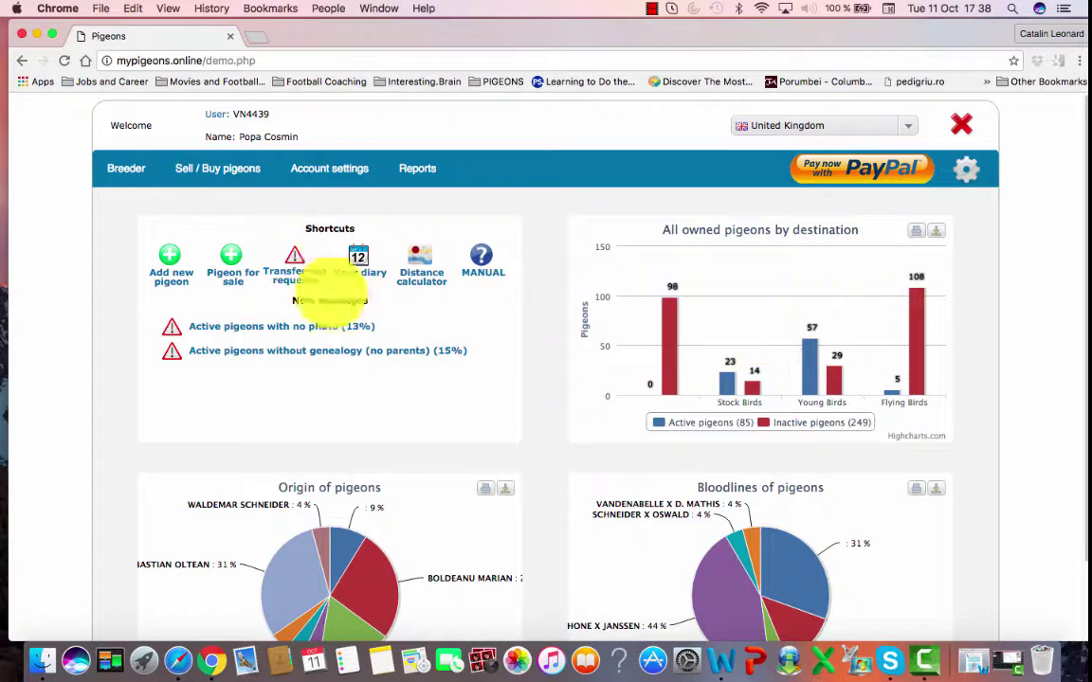
Step: Filter the All pigeons grid to sex F and identification number 2015, leaving nine hens
mouse_move(126, 168)
click(117, 200)
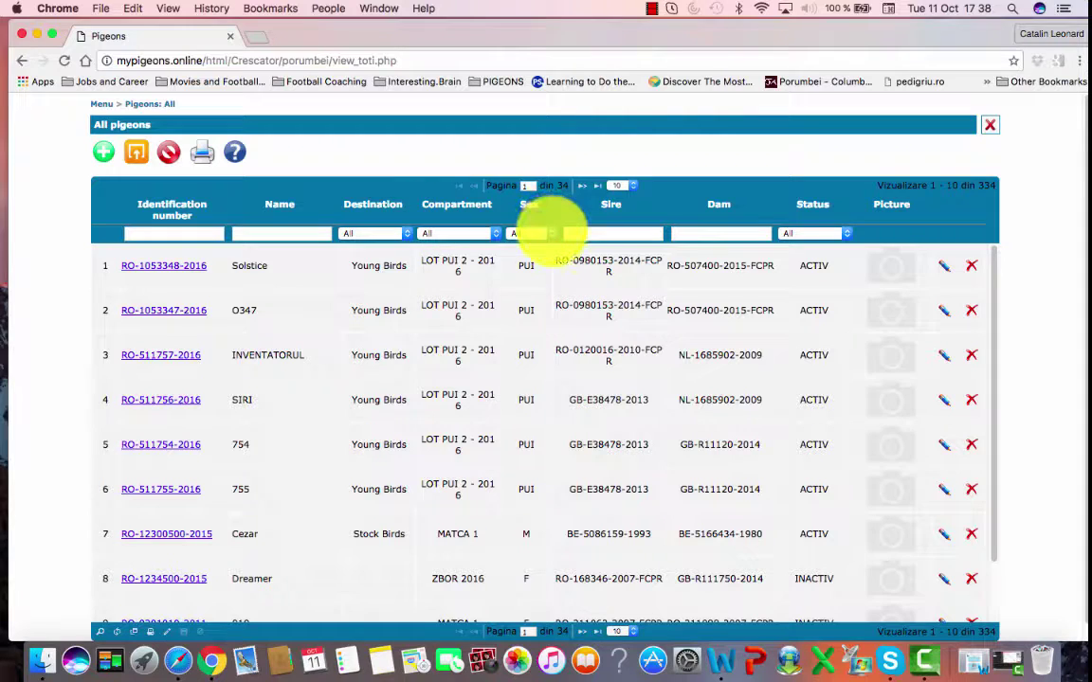
click(532, 234)
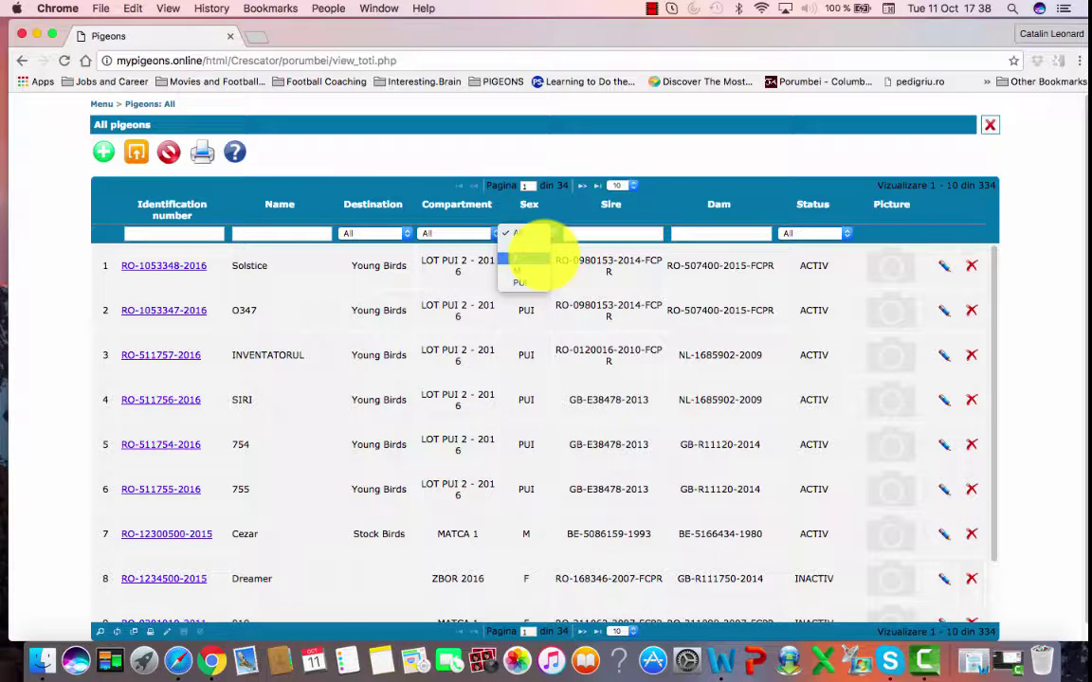
click(536, 258)
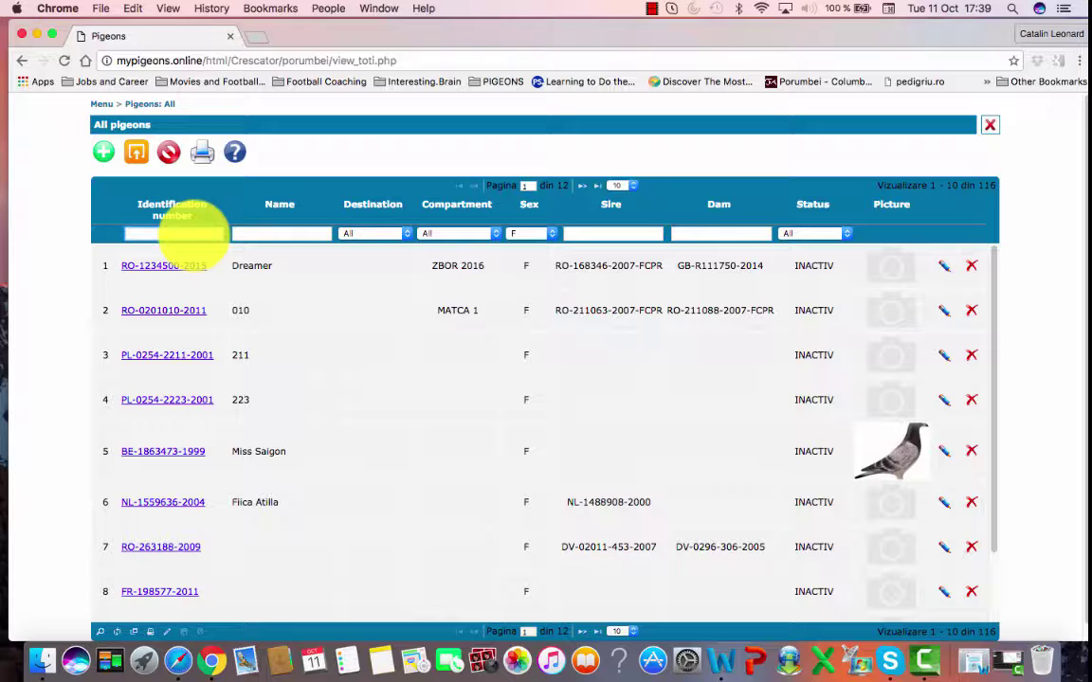
text(2015)
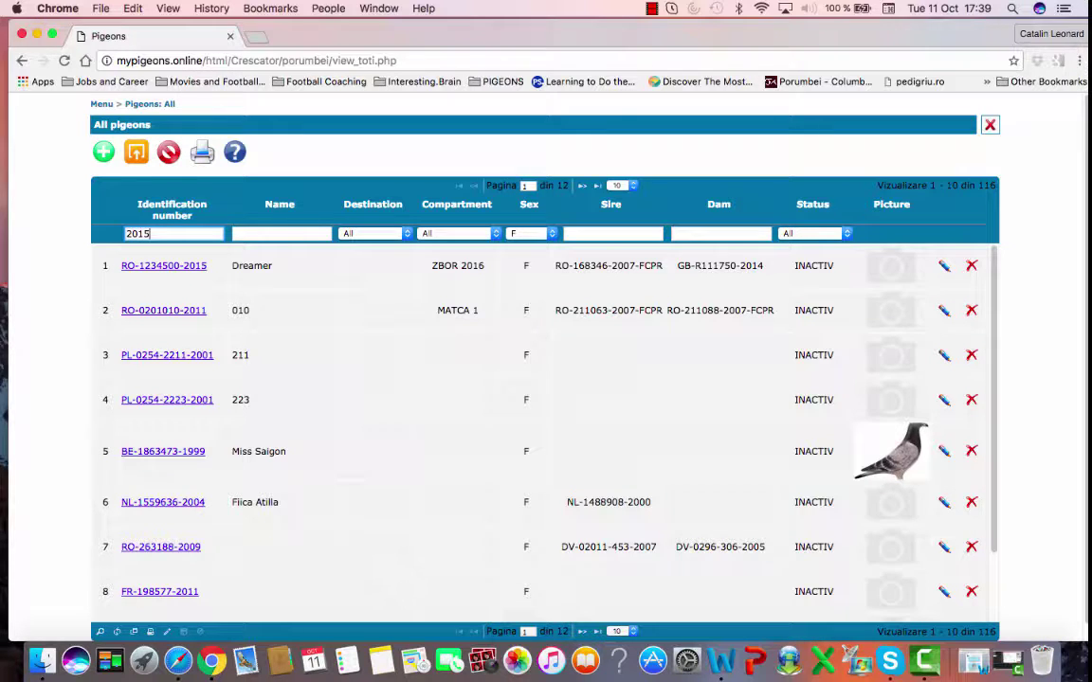
key(Return)
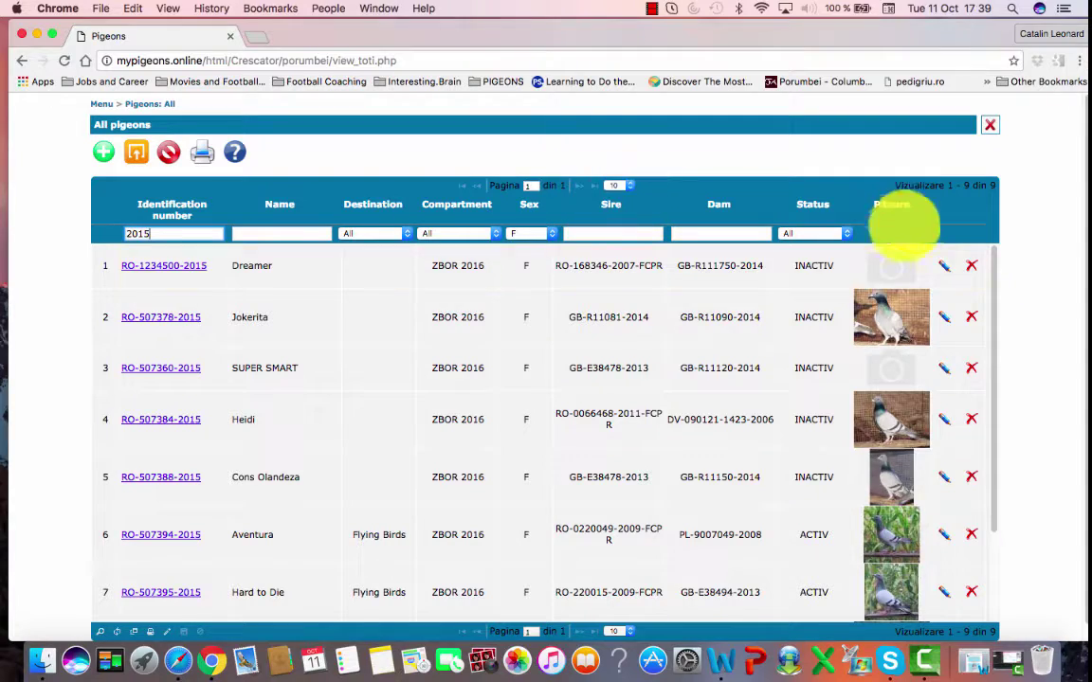
scroll(533, 434, down, 5)
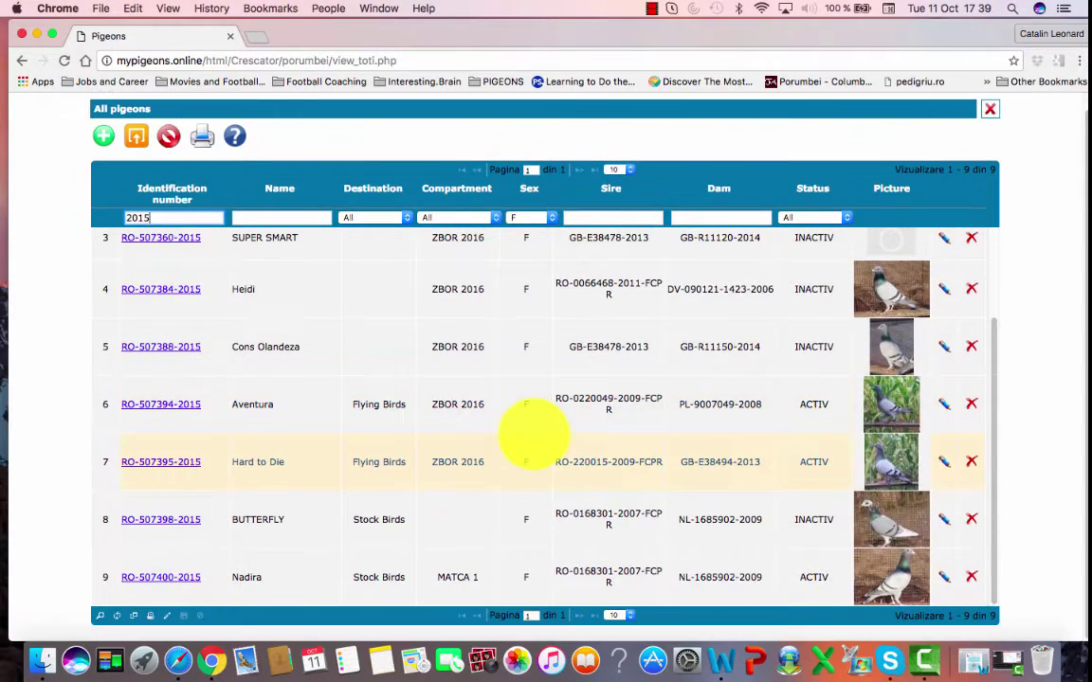
scroll(534, 434, up, 3)
scroll(531, 432, down, 3)
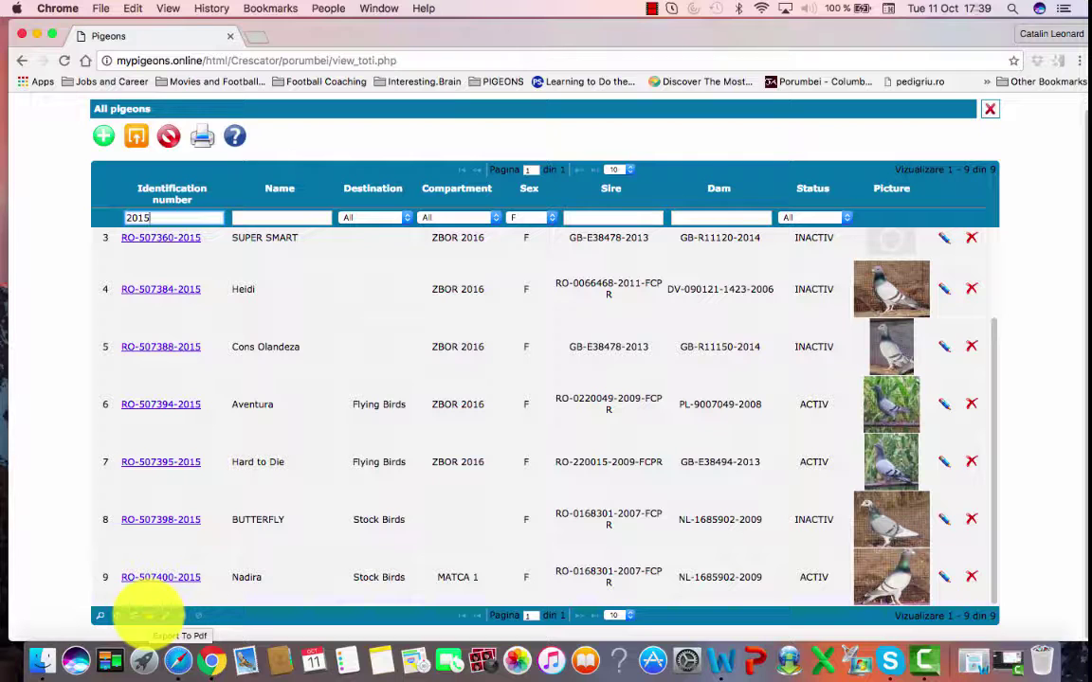
Step: Export the nine filtered 2015 hens to PDF, then return to the Pigeons tab
click(149, 614)
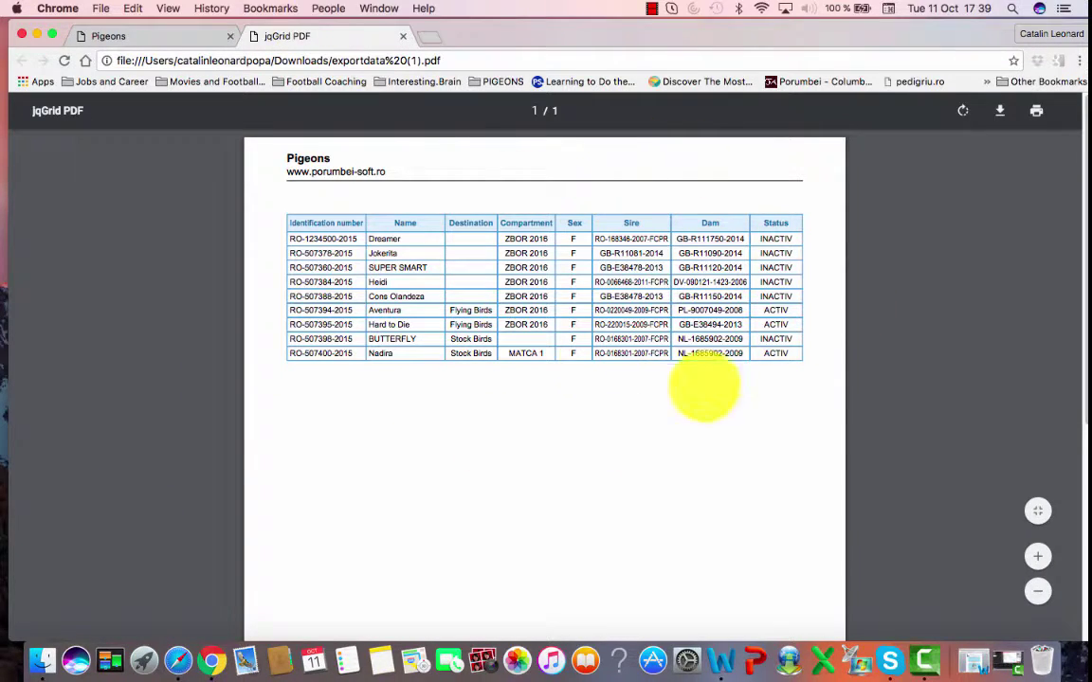
key(ctrl+shift+Tab)
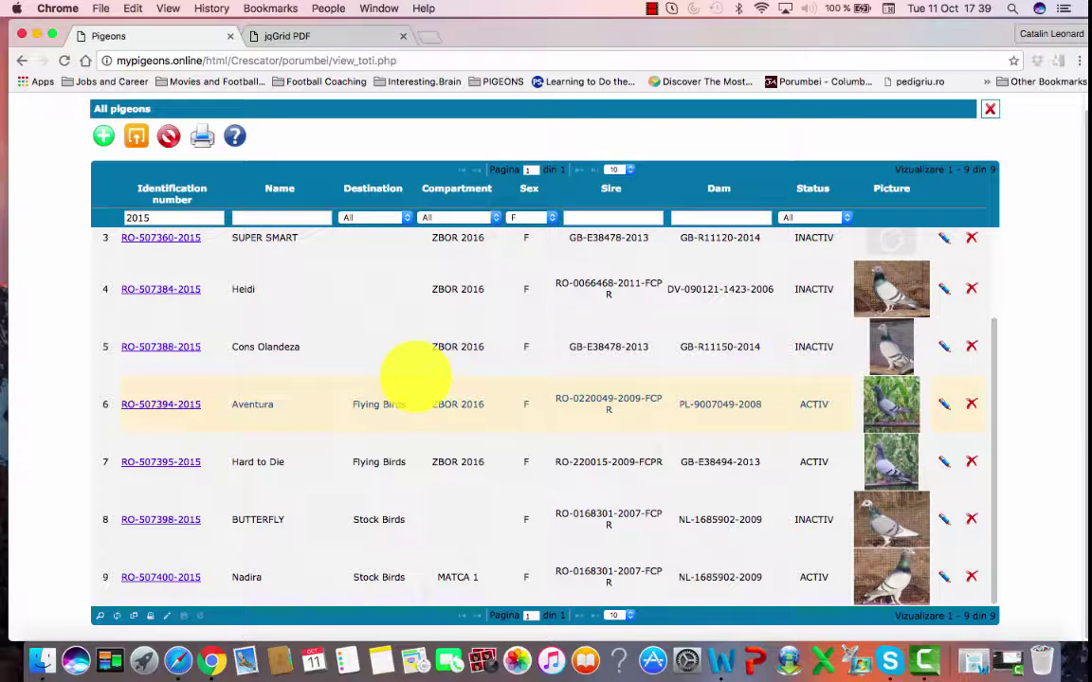